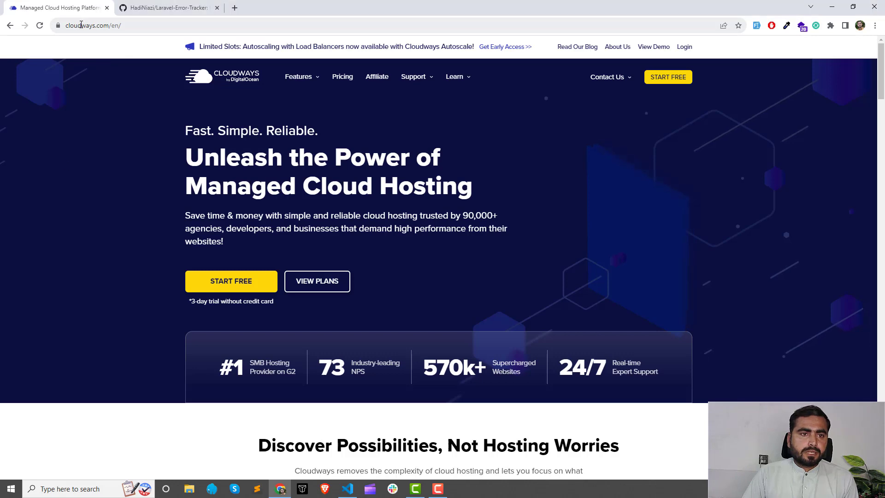
- Sign in from the cloudways.com home page to reach the dashboard with 1 server and 5 apps
drag(102, 26, 109, 25)
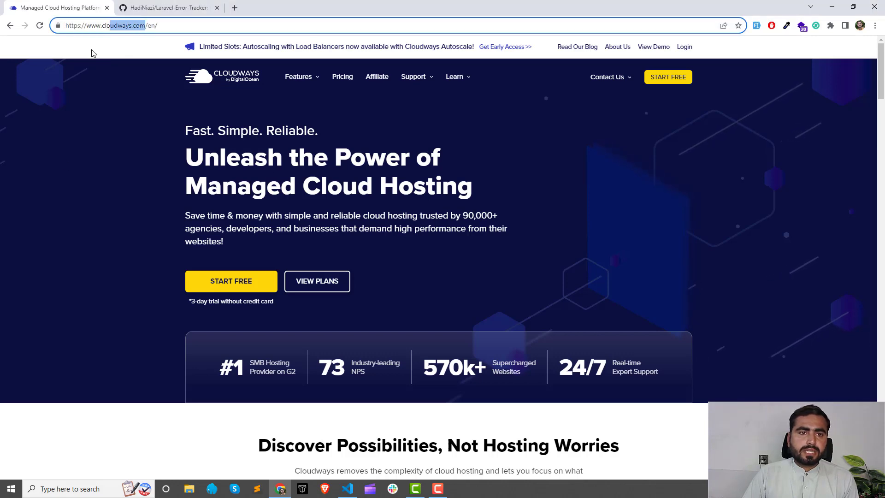
click(92, 53)
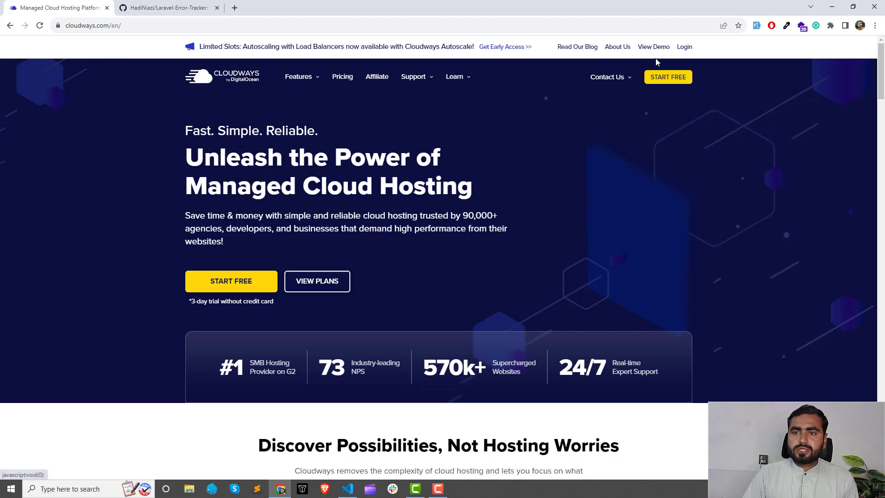
click(684, 48)
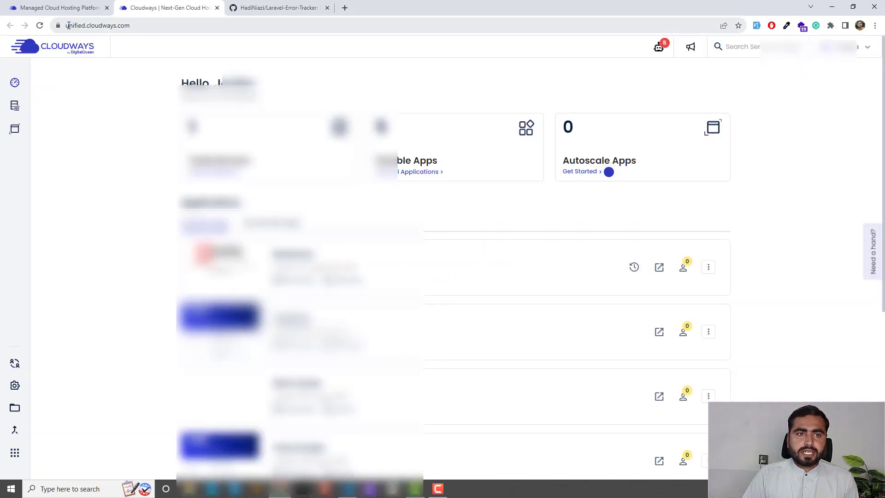
drag(67, 25, 128, 28)
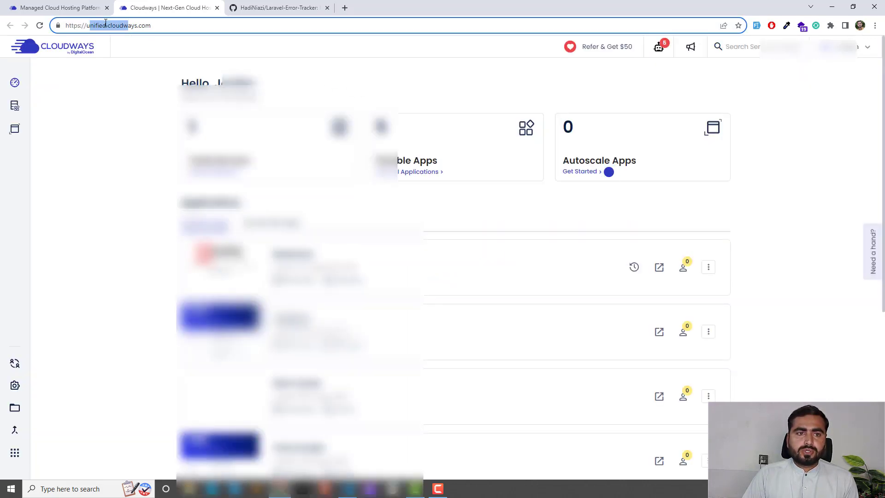
click(130, 46)
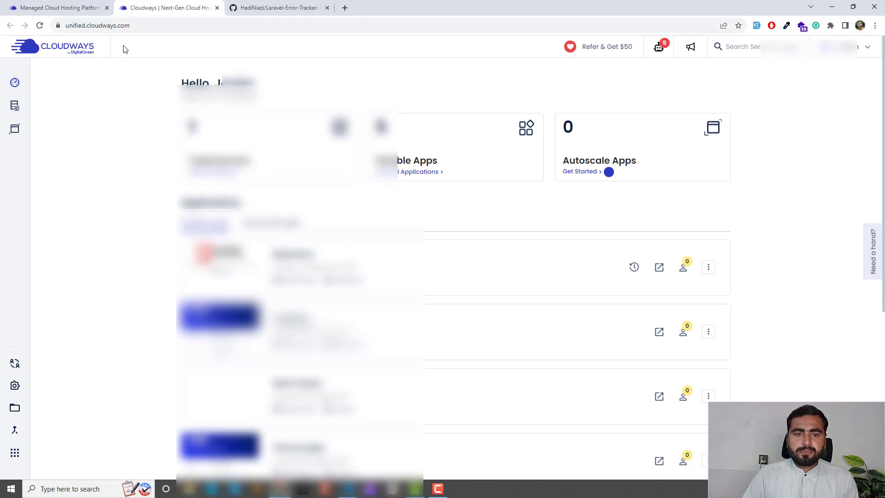
scroll(143, 179, down, 3)
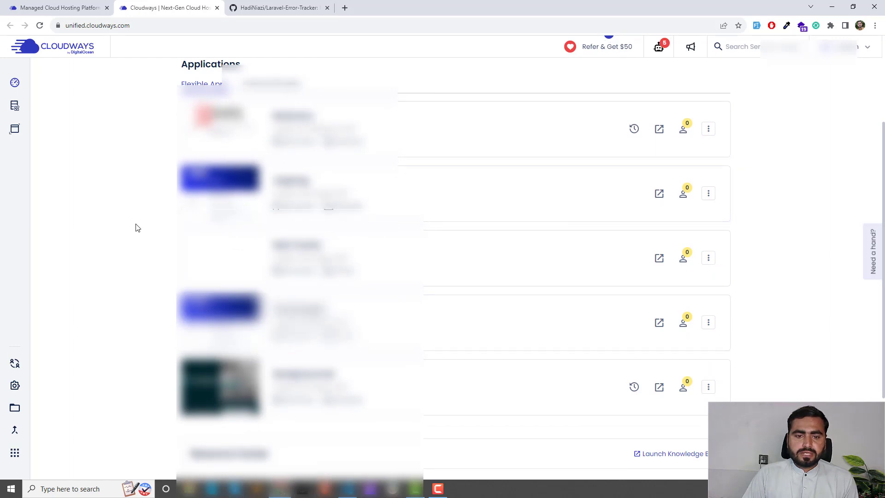
scroll(137, 227, up, 2)
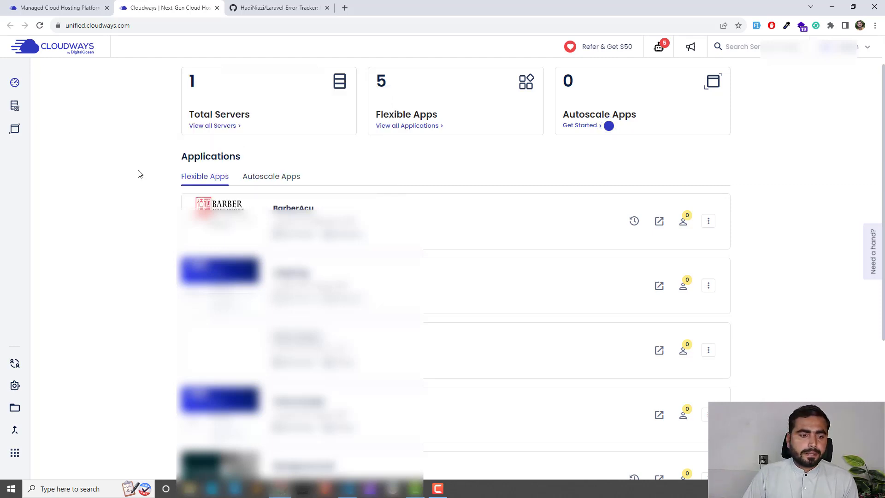
scroll(140, 173, down, 2)
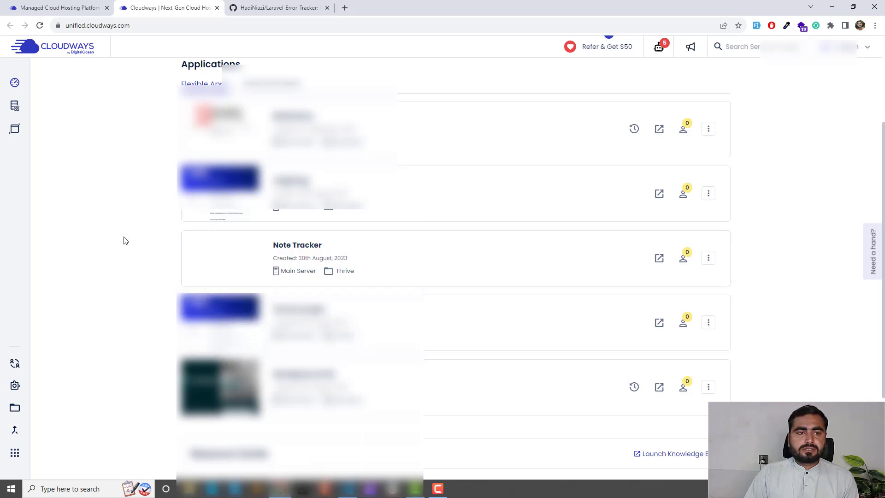
mouse_move(8, 166)
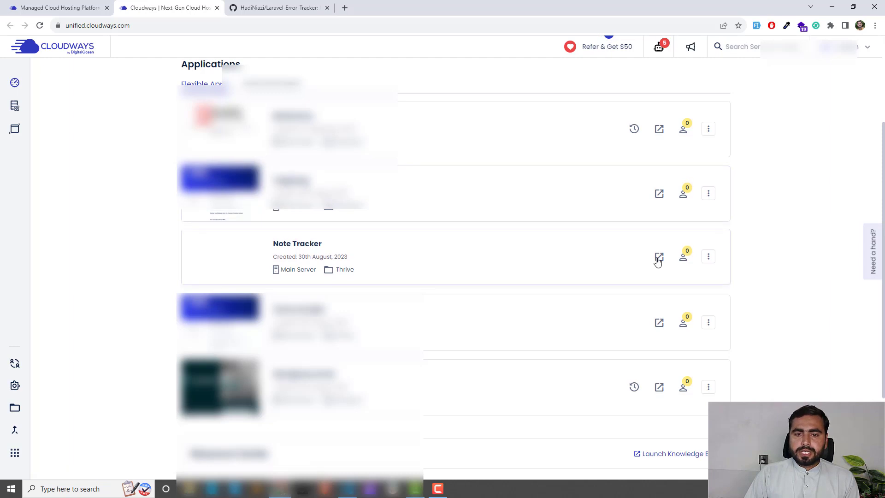
- Launch the Note Tracker live site, check its 403 Forbidden error, and return to the Cloudways tab
click(657, 261)
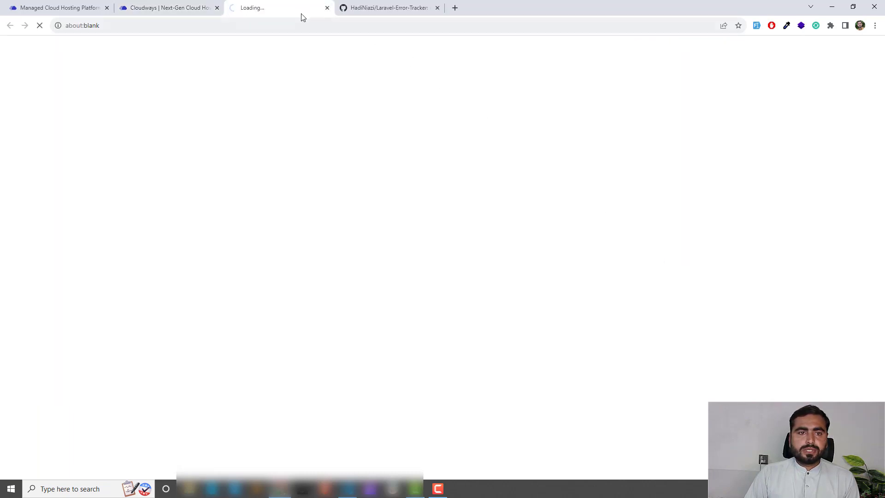
drag(10, 60, 186, 99)
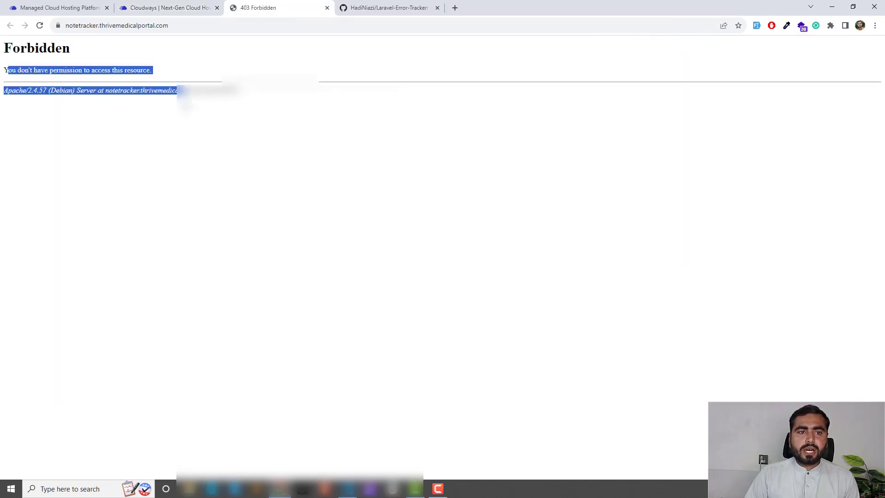
click(198, 99)
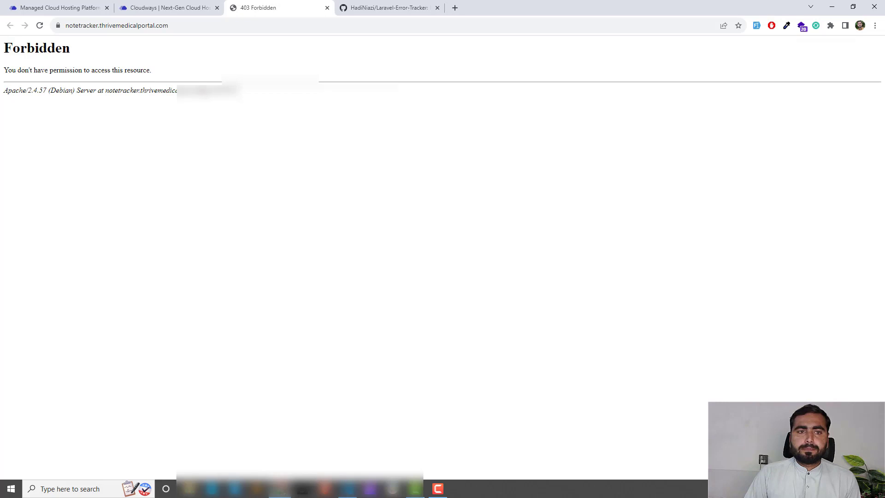
click(188, 4)
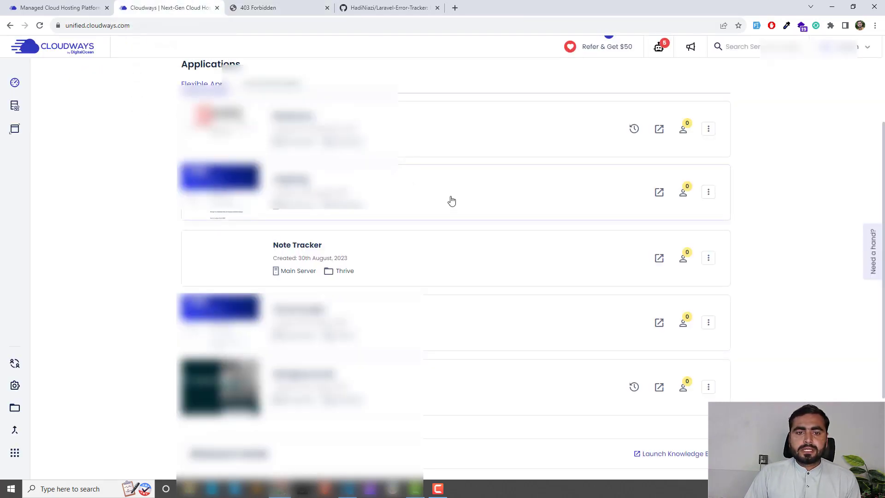
- Review Note Tracker's Access Details, Quick Actions and database/SSH credentials, then go to the 403 tab
click(295, 248)
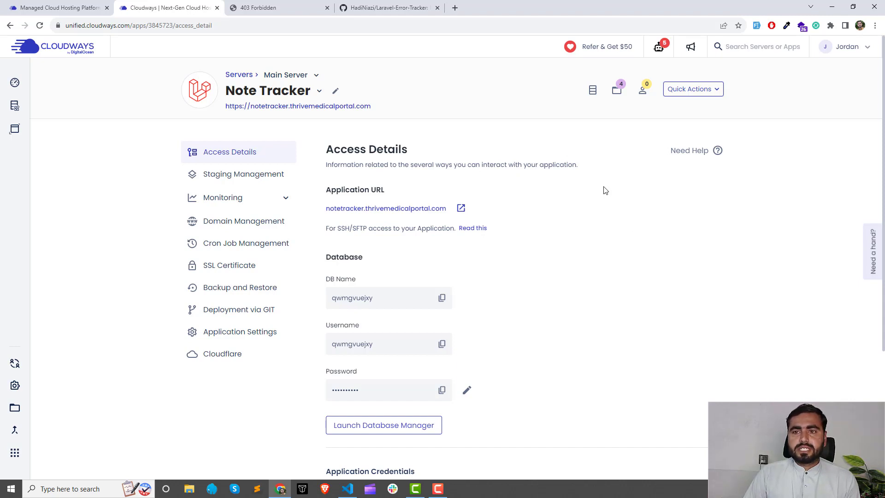
click(693, 89)
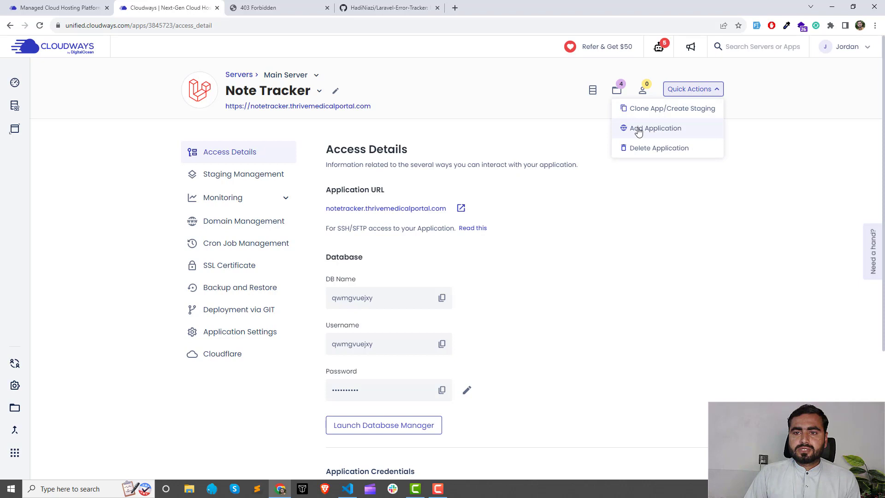
right_click(637, 130)
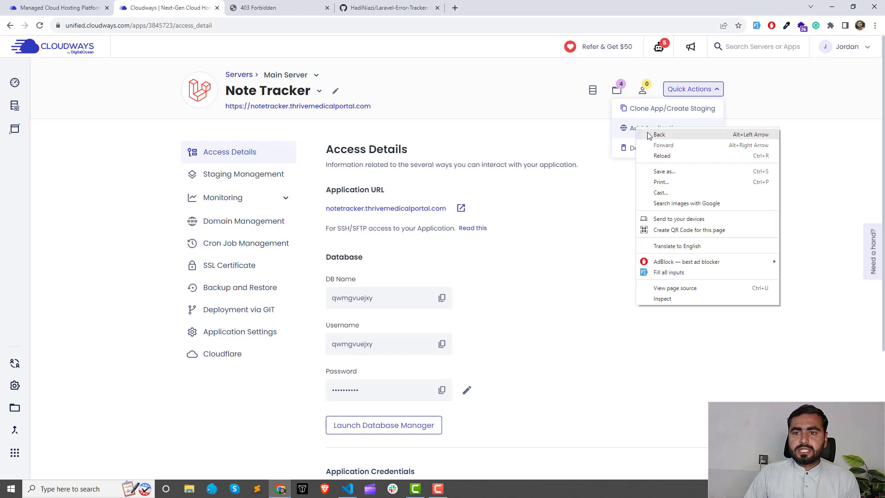
click(572, 132)
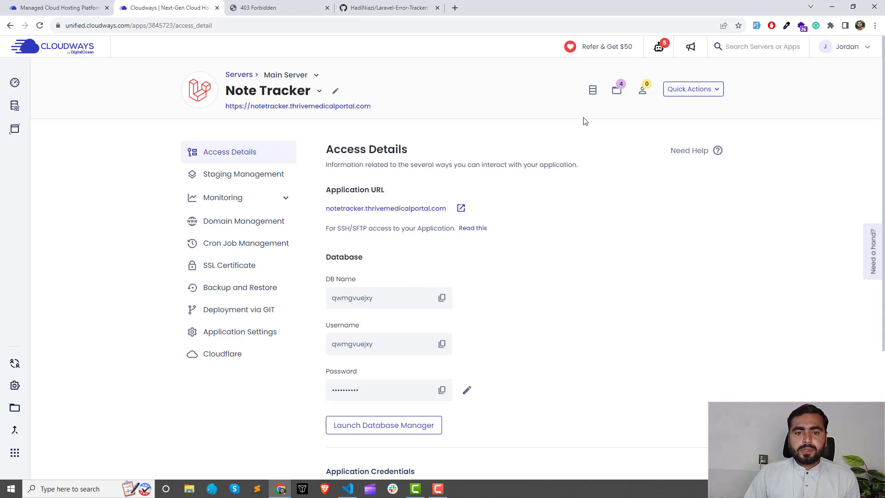
scroll(424, 212, down, 2)
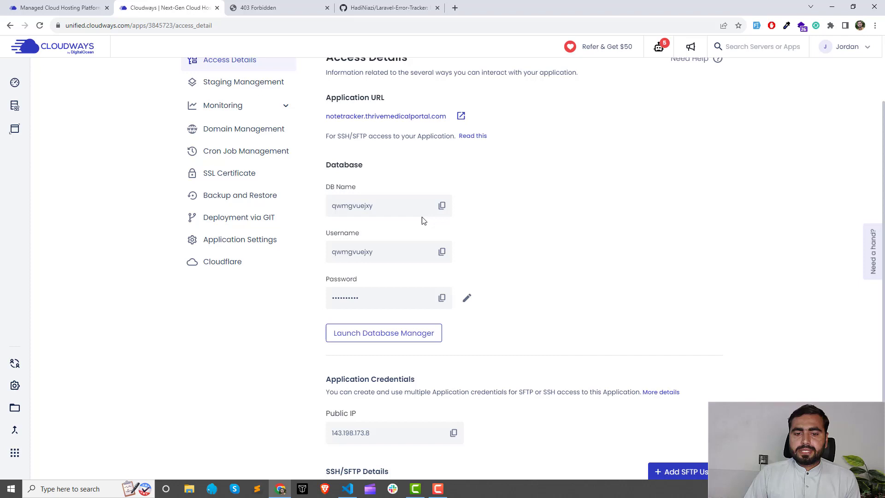
scroll(424, 222, down, 2)
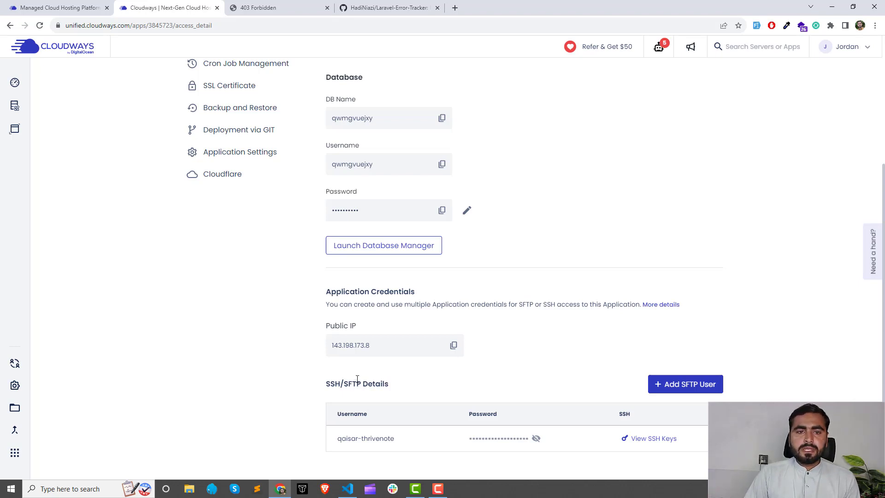
scroll(357, 379, up, 3)
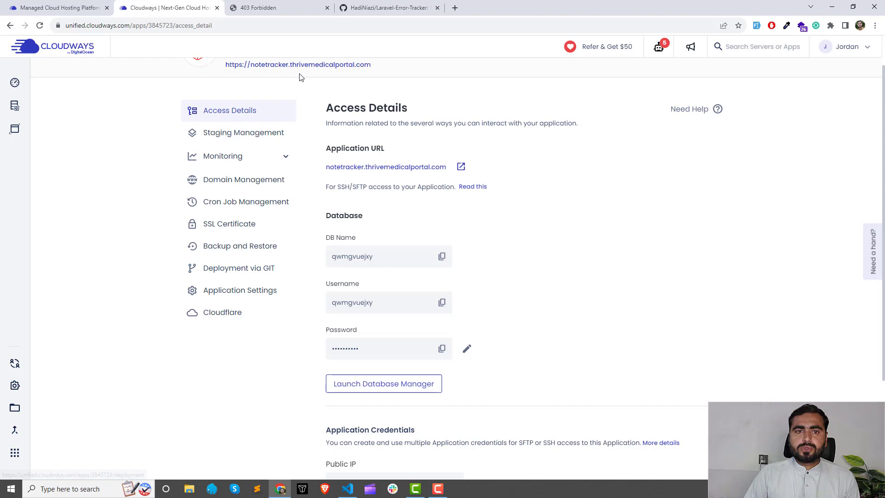
click(300, 7)
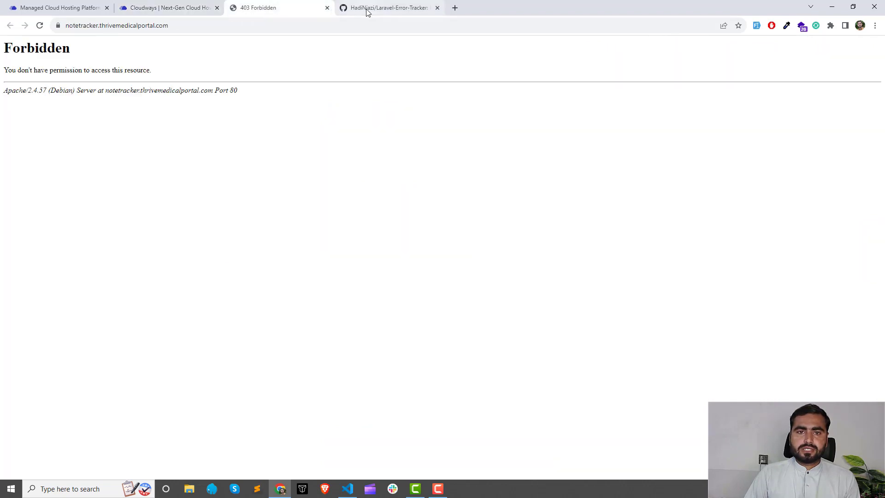
- Browse the Laravel-Error-Tracker GitHub repository, then switch back to the Cloudways Access Details tab
drag(368, 12, 240, 10)
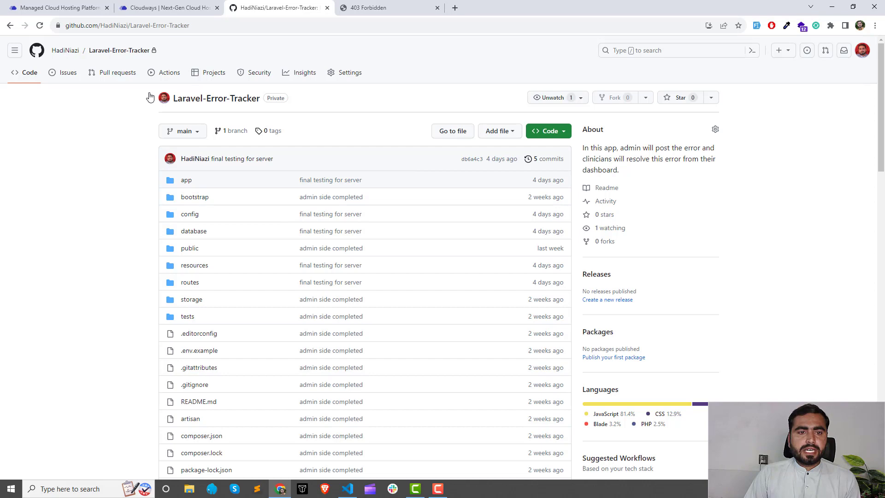
scroll(105, 274, down, 1)
scroll(106, 275, down, 3)
scroll(109, 275, up, 3)
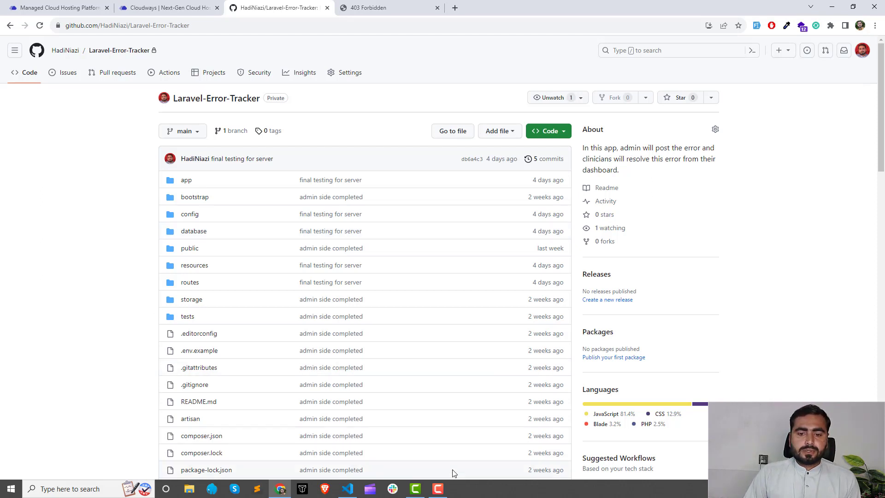
click(438, 488)
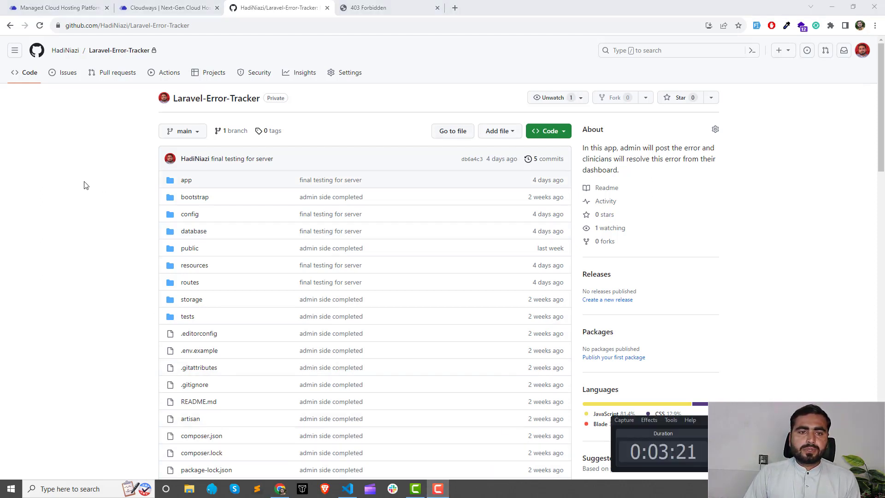
click(96, 143)
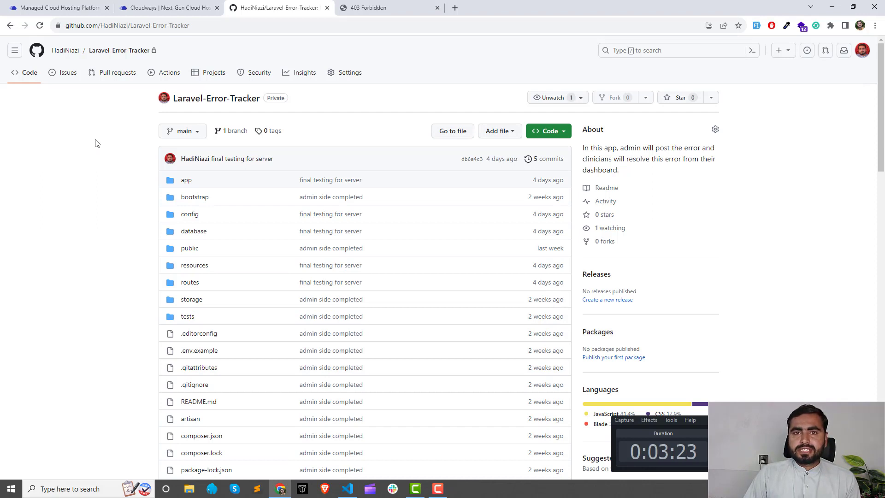
click(167, 8)
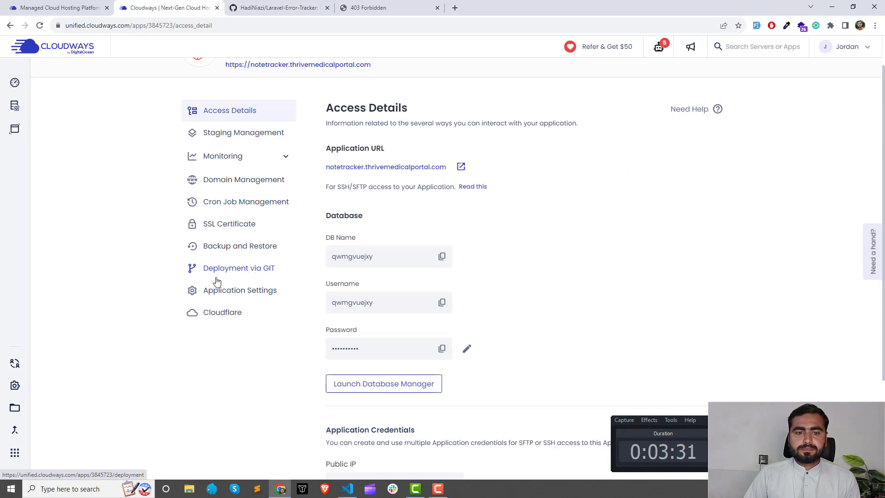
- Open Note Tracker's Application Settings and view the Reset as permission options without changing them
click(240, 290)
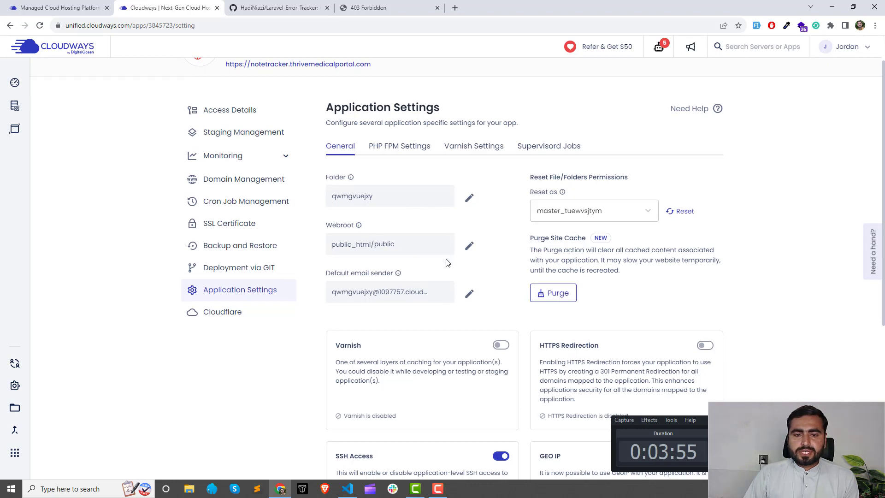
scroll(446, 262, down, 1)
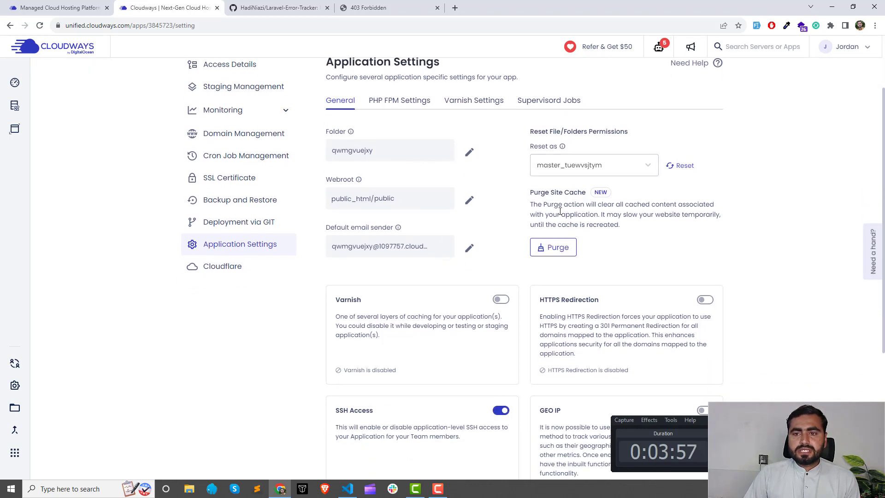
scroll(594, 193, up, 1)
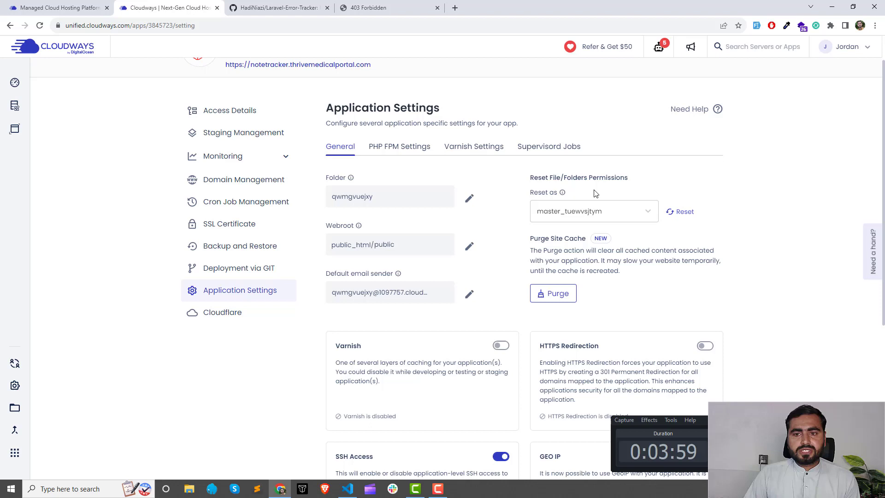
click(633, 211)
click(746, 208)
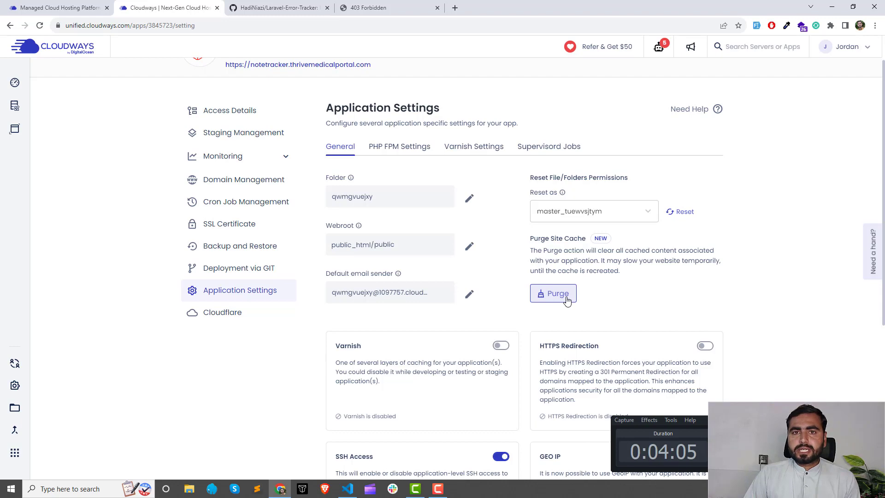
- Scroll through the feature toggle cards, including Varnish, SSH Access and Application Access
scroll(611, 300, down, 3)
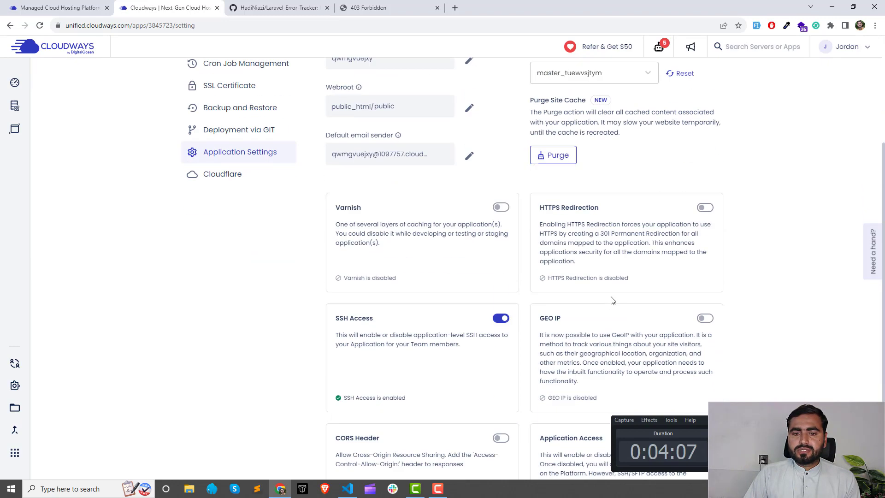
drag(335, 224, 406, 234)
click(287, 249)
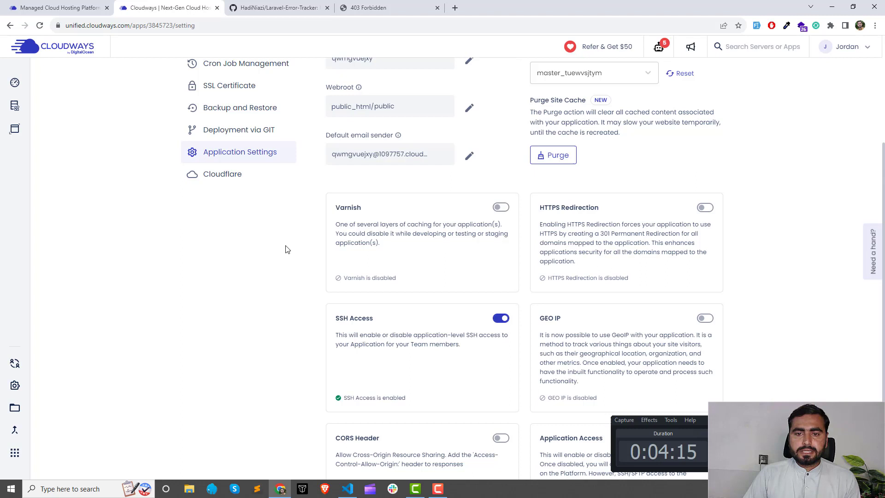
scroll(307, 255, down, 1)
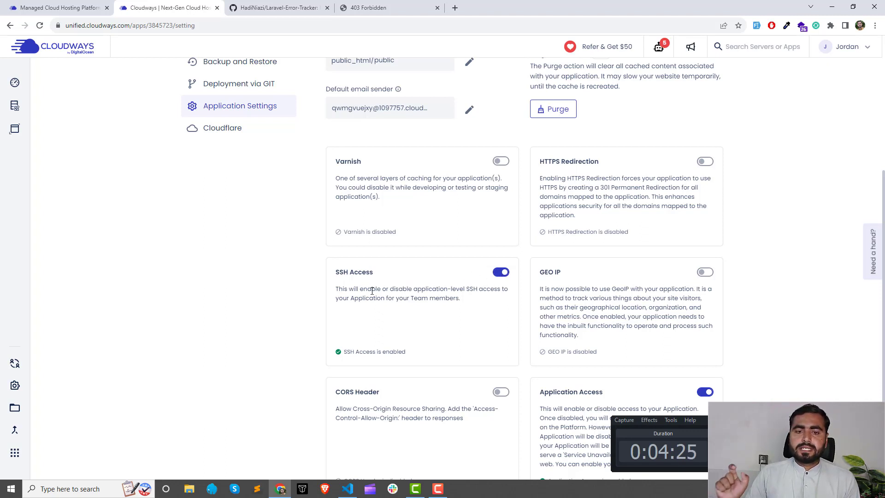
scroll(350, 318, down, 2)
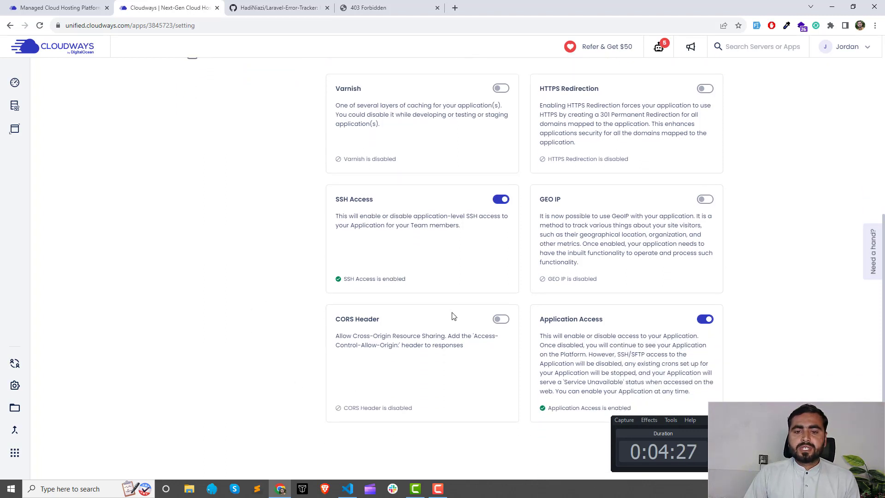
scroll(456, 320, up, 2)
scroll(594, 314, down, 2)
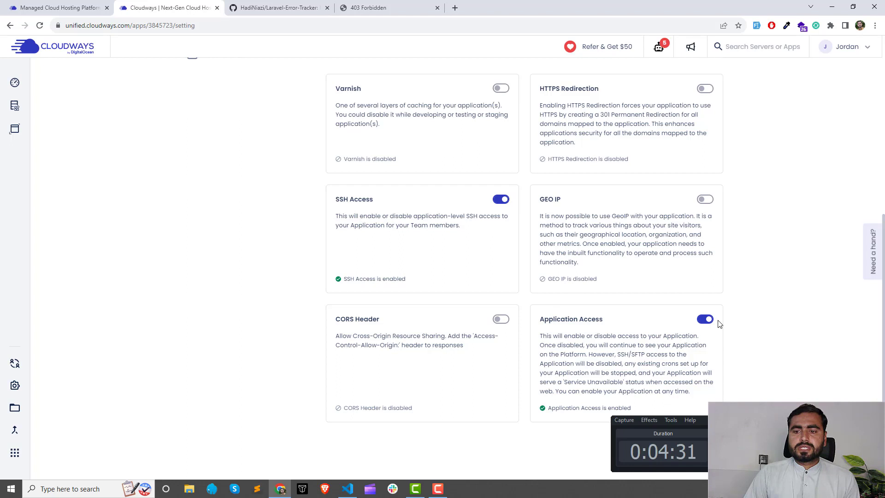
drag(580, 321, 602, 322)
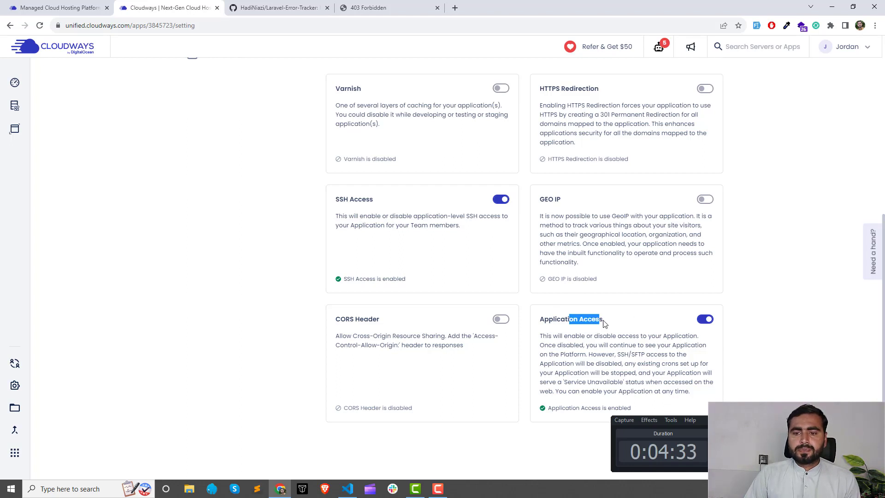
click(605, 323)
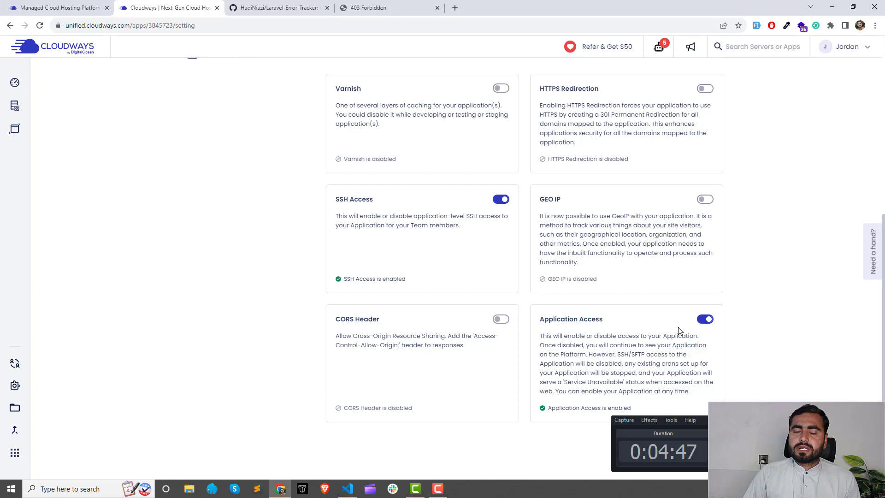
scroll(235, 297, up, 2)
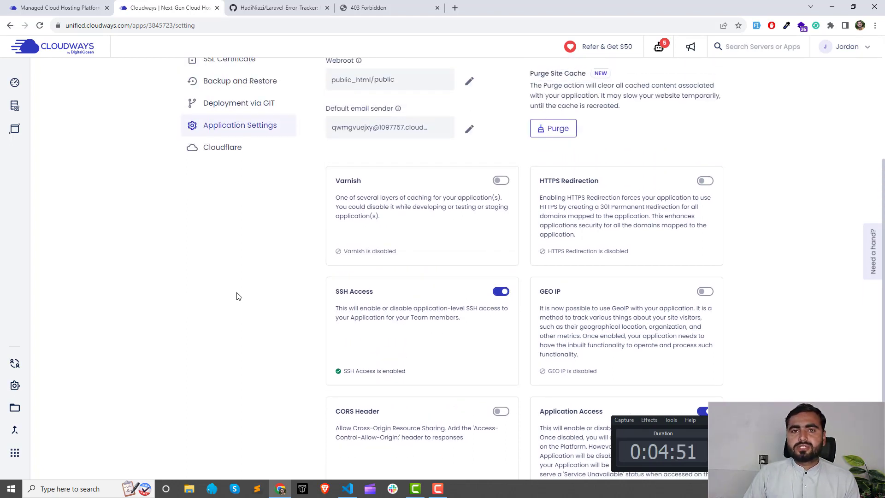
scroll(246, 290, up, 2)
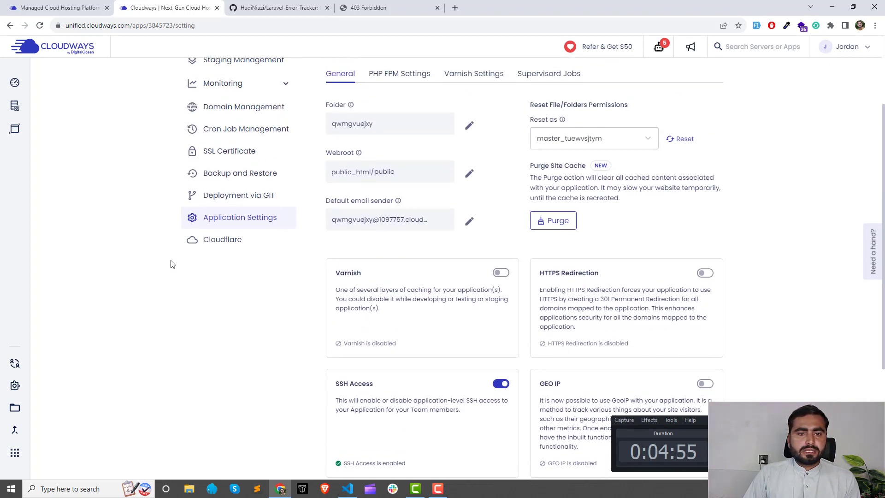
scroll(156, 260, up, 1)
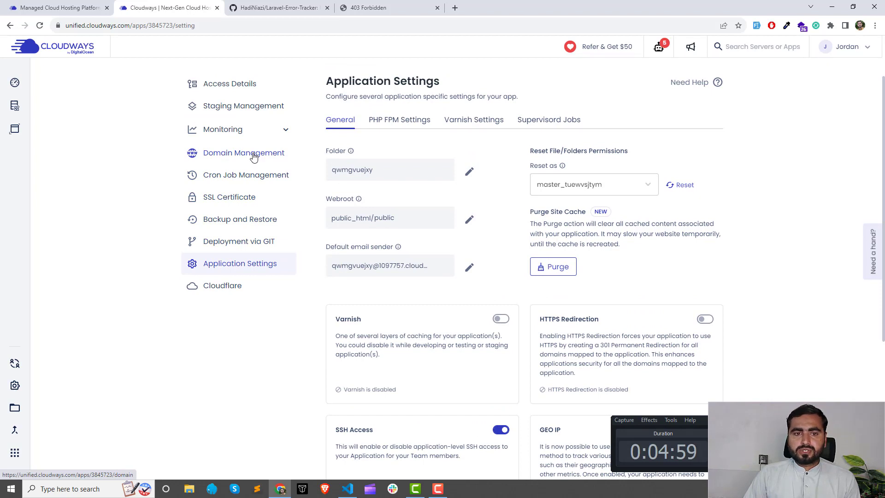
- Show Domain Management with notetracker.thrivemedicalportal.com as primary, and close the Add Domain form unused
click(238, 157)
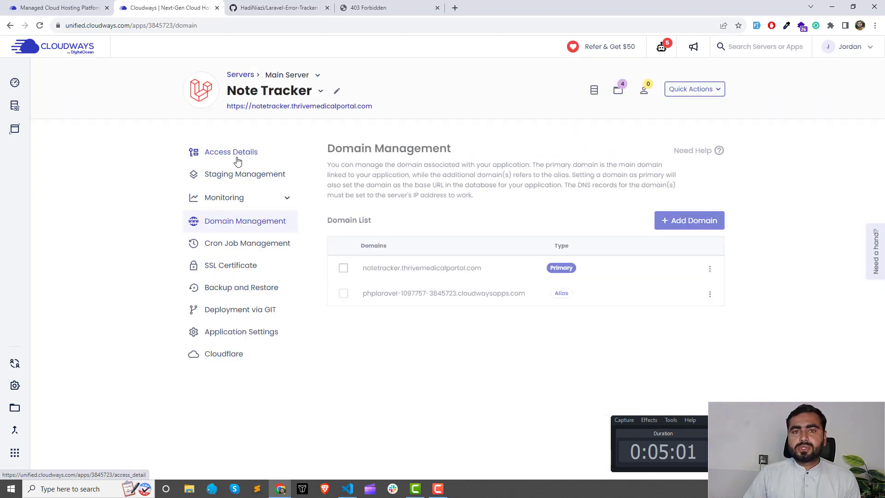
click(679, 220)
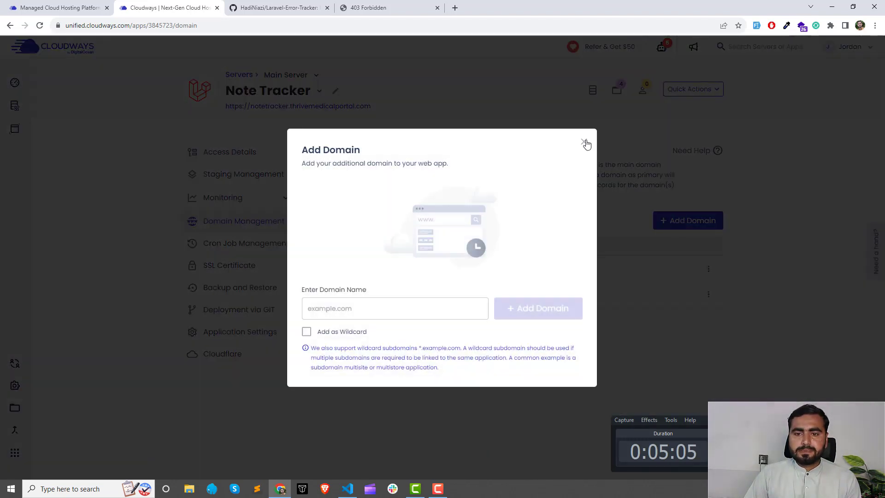
click(585, 143)
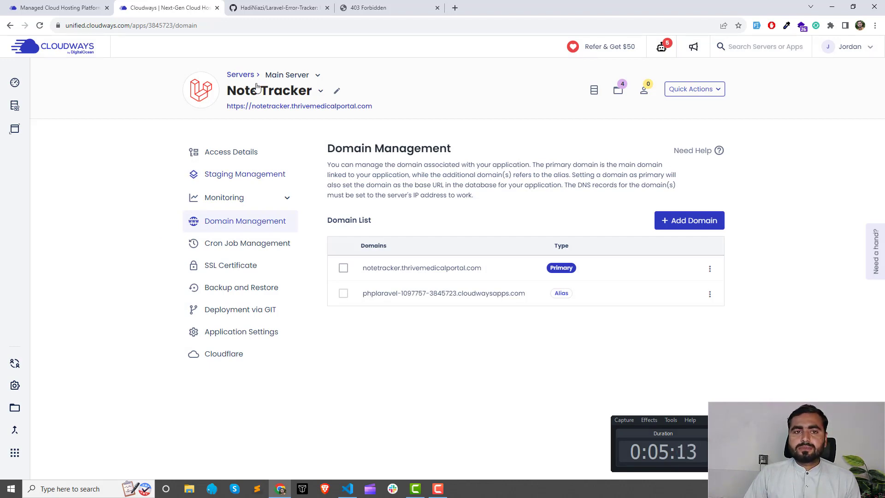
- Switch to the GitHub Laravel-Error-Tracker repository tab
click(276, 8)
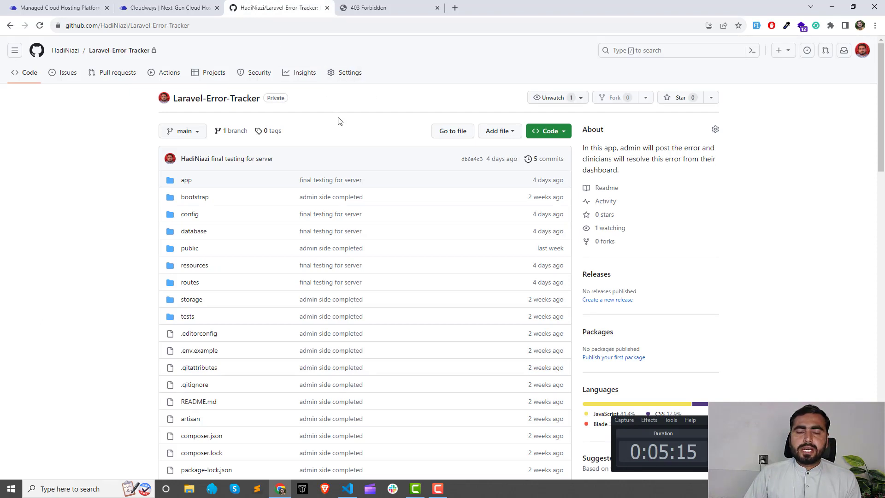